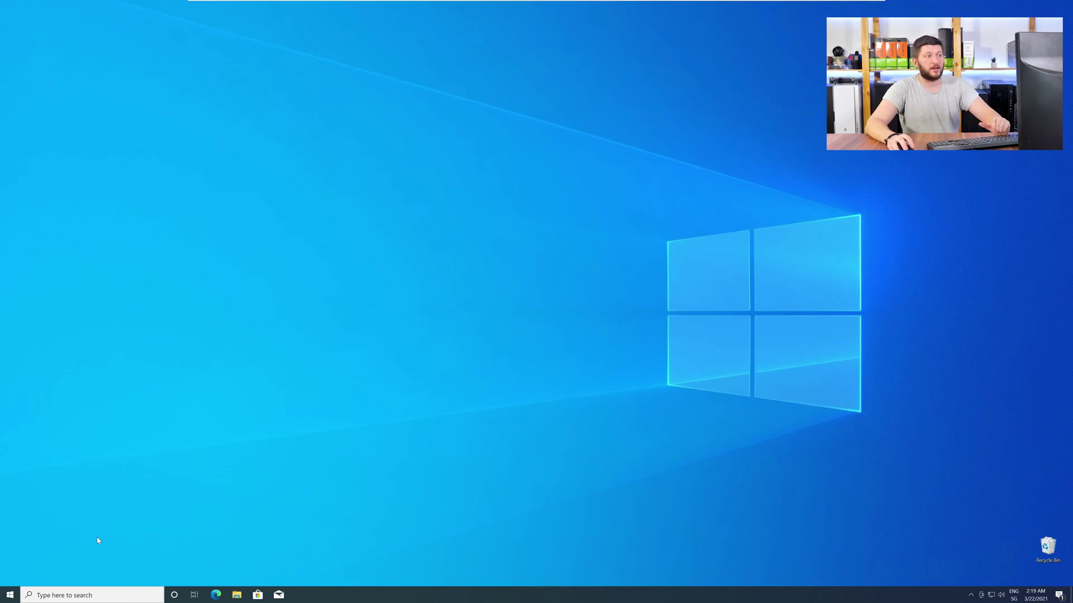
Step: Open System > About from the Start button's right-click menu to confirm the 64-bit system type
right_click(7, 596)
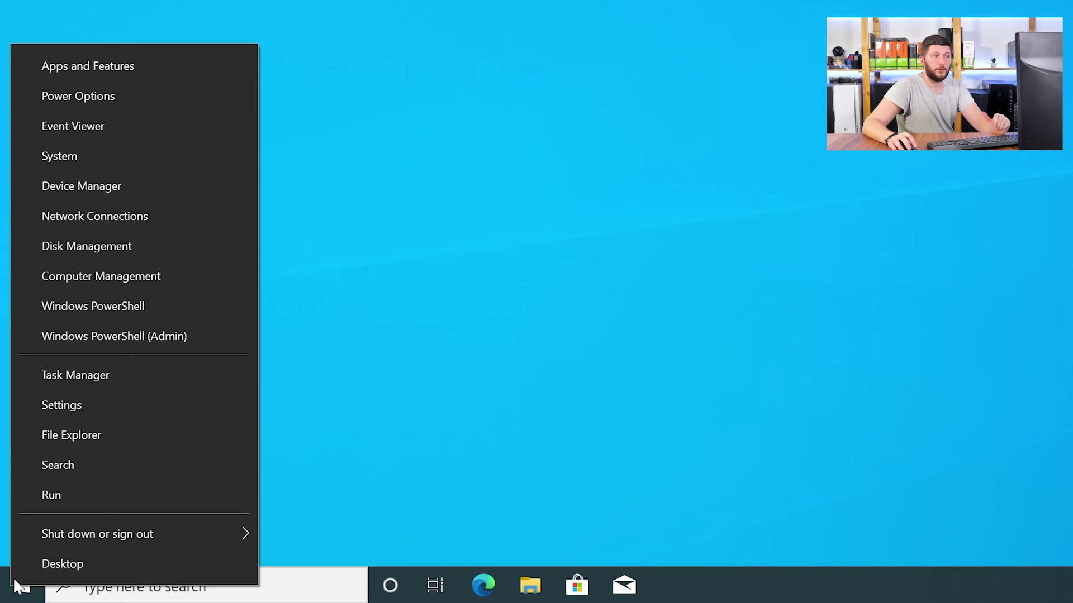
click(129, 156)
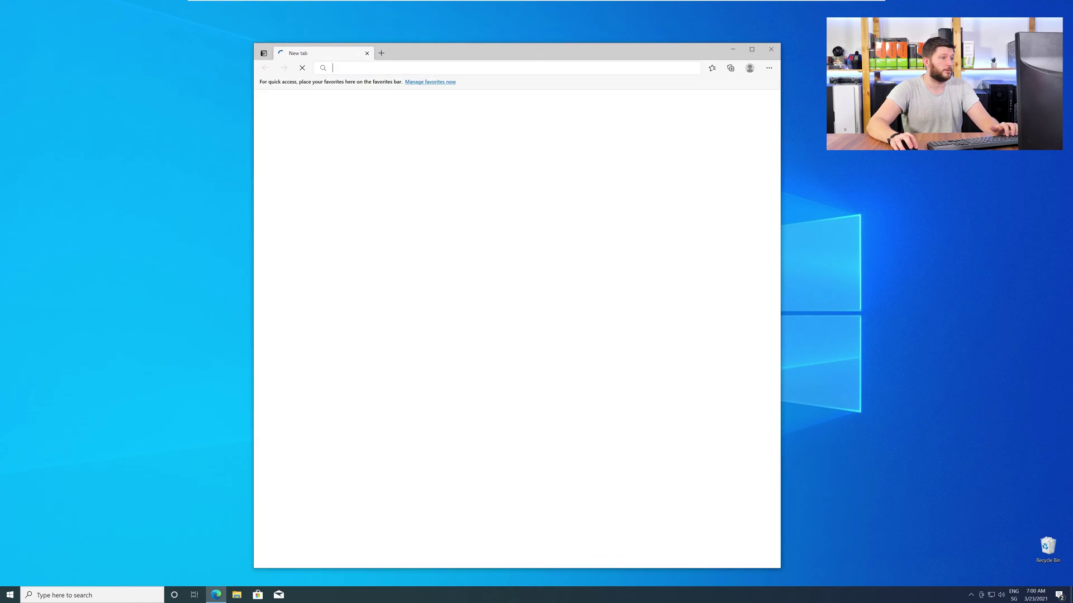
Step: Load the sts-tutorial msvcp110 page and scroll down to its 32-bit and 64-bit downloads
text(https://www.sts-tutorial.com/download/msvcp110)
key(Return)
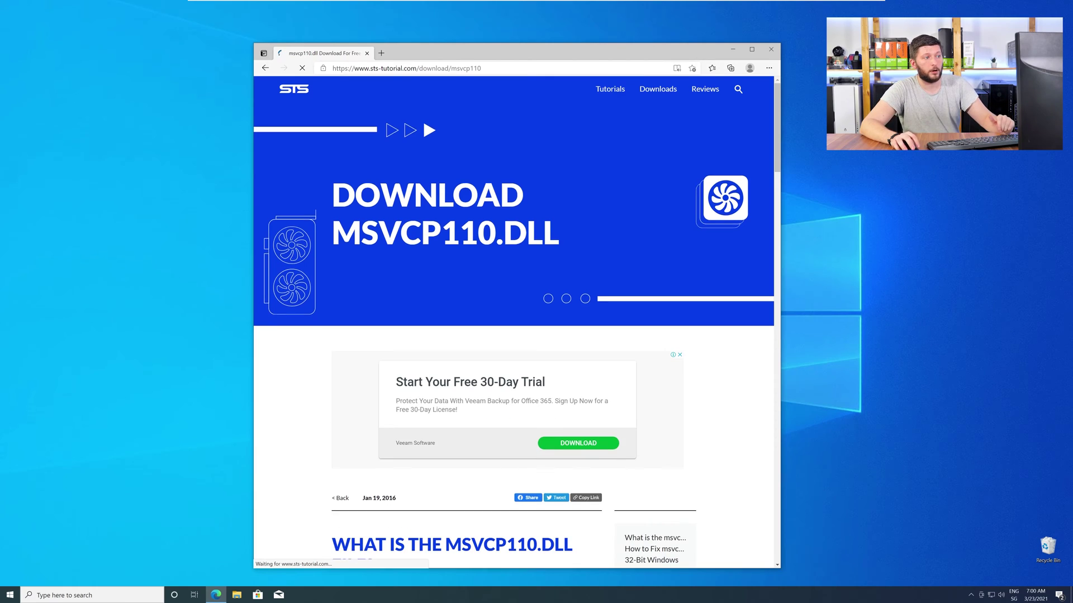
scroll(514, 313, down, 6)
scroll(514, 336, down, 4)
scroll(514, 335, down, 2)
scroll(514, 335, down, 6)
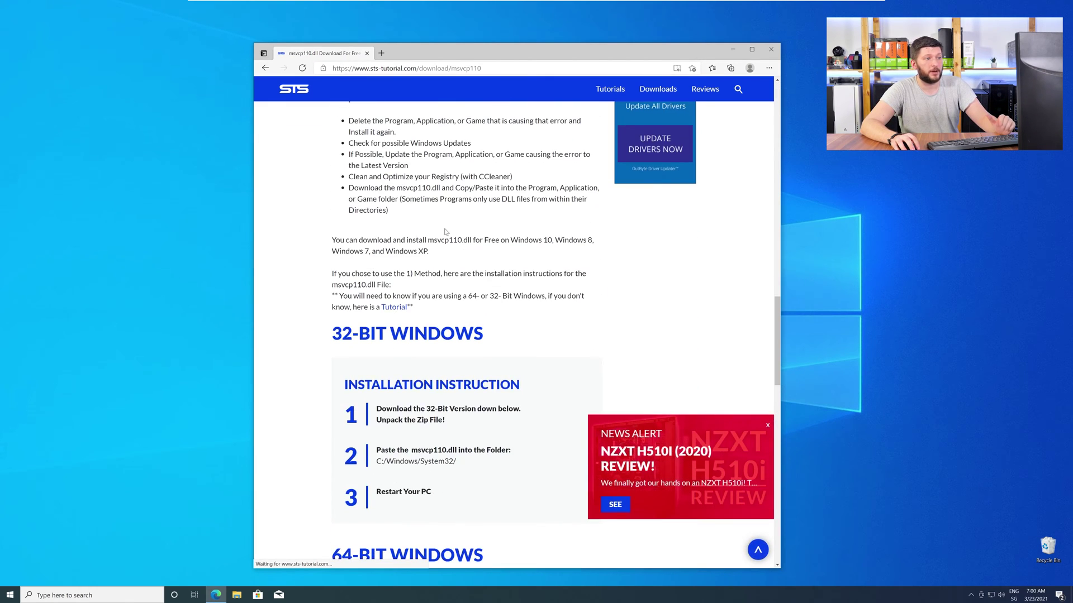
scroll(514, 335, down, 4)
scroll(514, 335, down, 2)
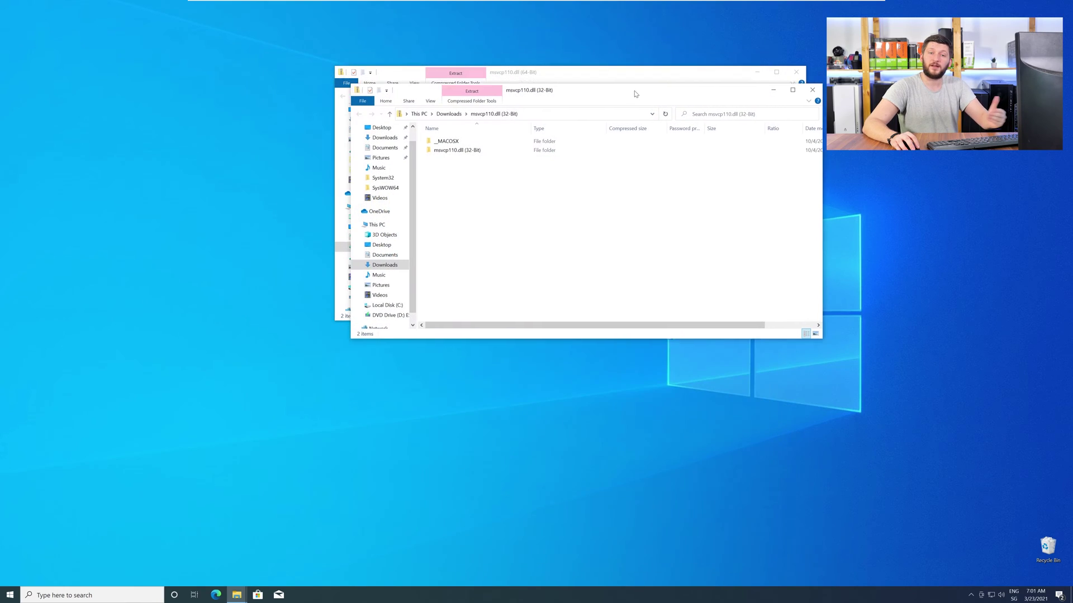
Step: Arrange both archive windows side by side and open their msvcp110.dll 32-Bit and 64-Bit subfolders
drag(676, 80, 877, 335)
click(661, 405)
double_click(660, 405)
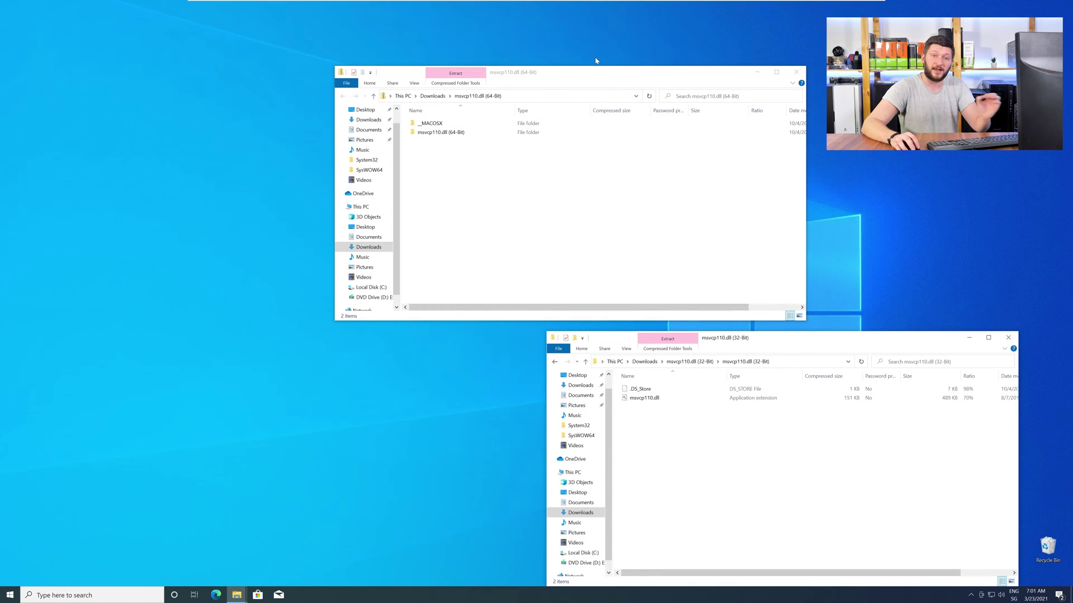
drag(592, 79, 331, 348)
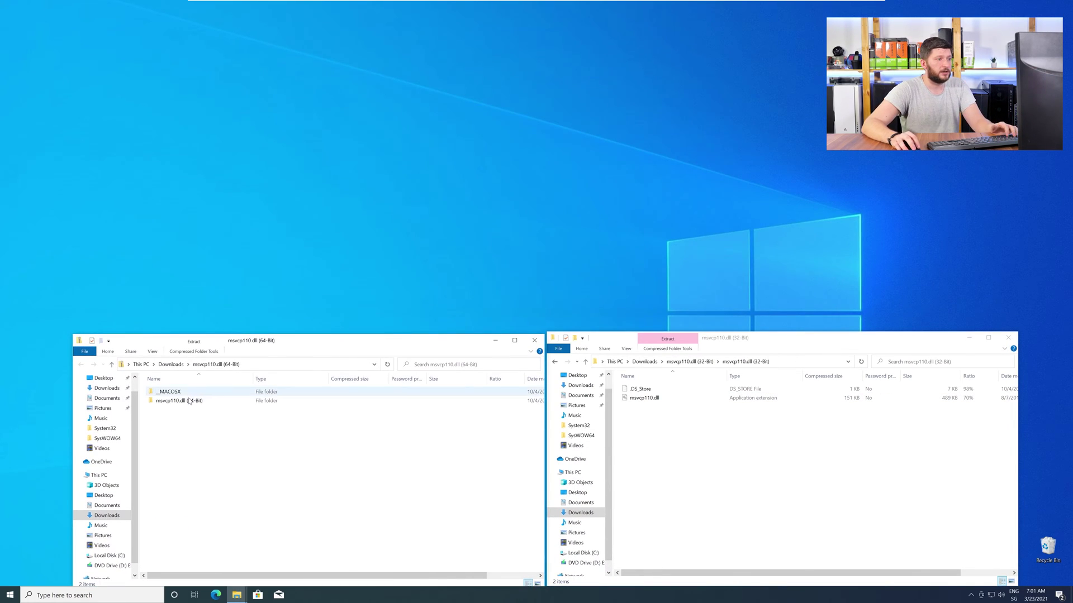
double_click(189, 401)
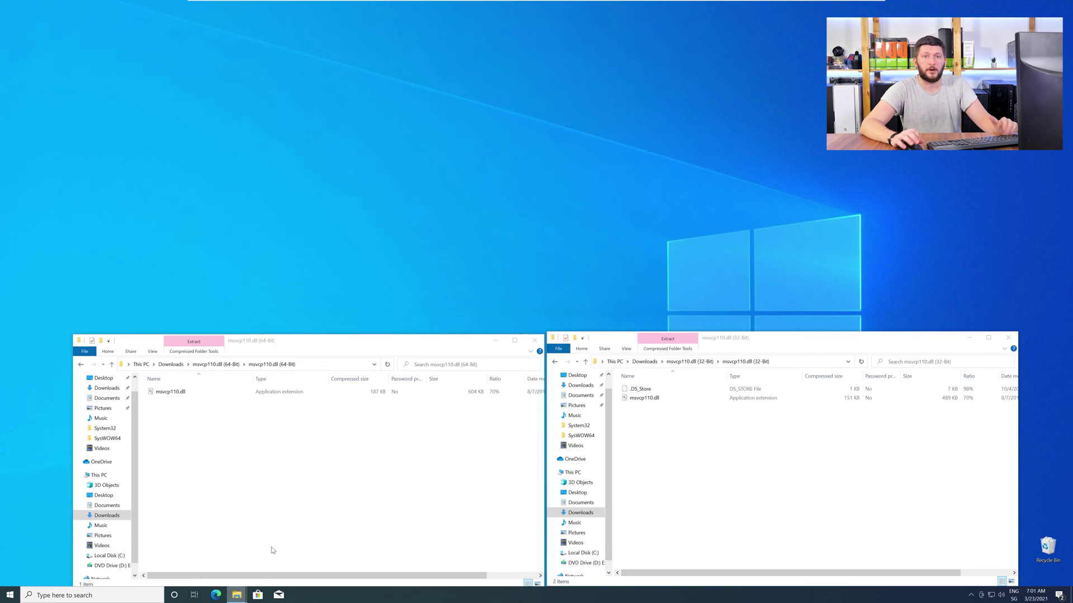
Step: Open a third Explorer window at C:\Windows and locate the SysWOW64 folder
middle_click(236, 595)
drag(408, 14, 619, 85)
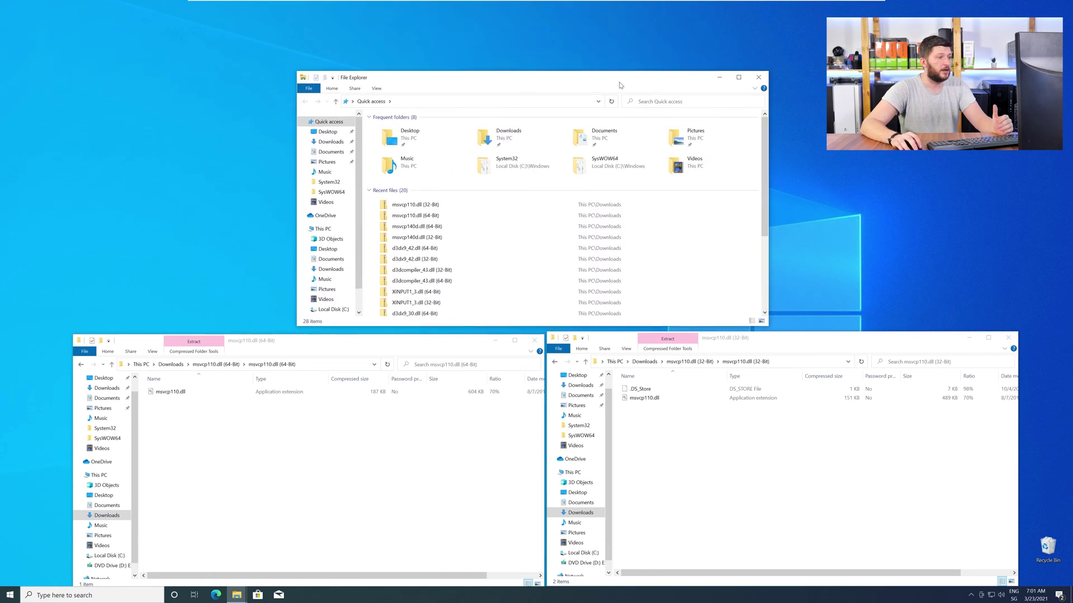
click(320, 234)
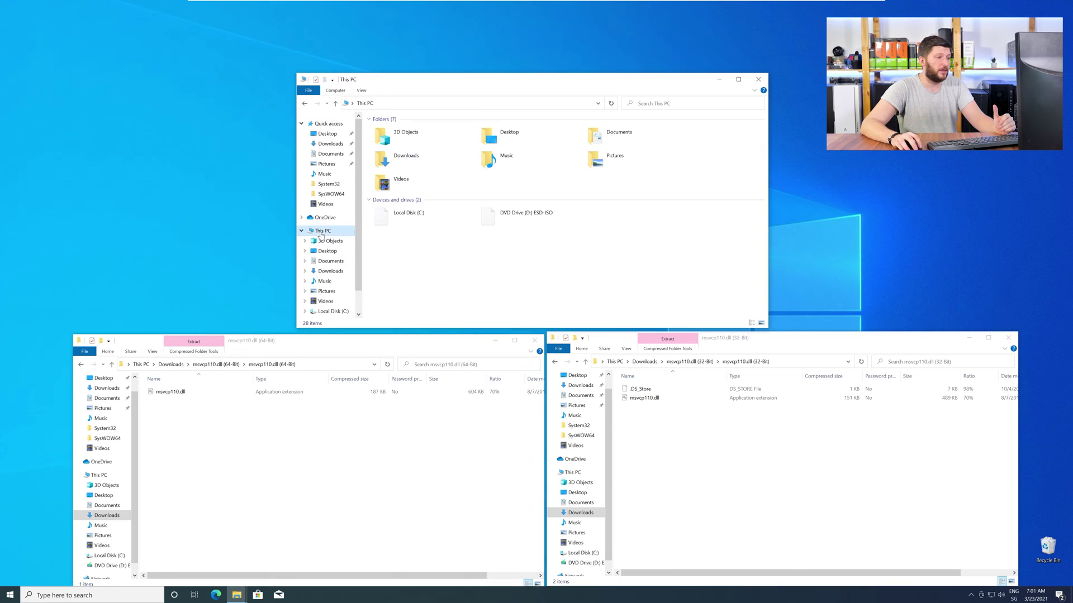
double_click(425, 220)
double_click(390, 166)
scroll(414, 234, down, 8)
scroll(415, 234, down, 8)
scroll(415, 235, down, 1)
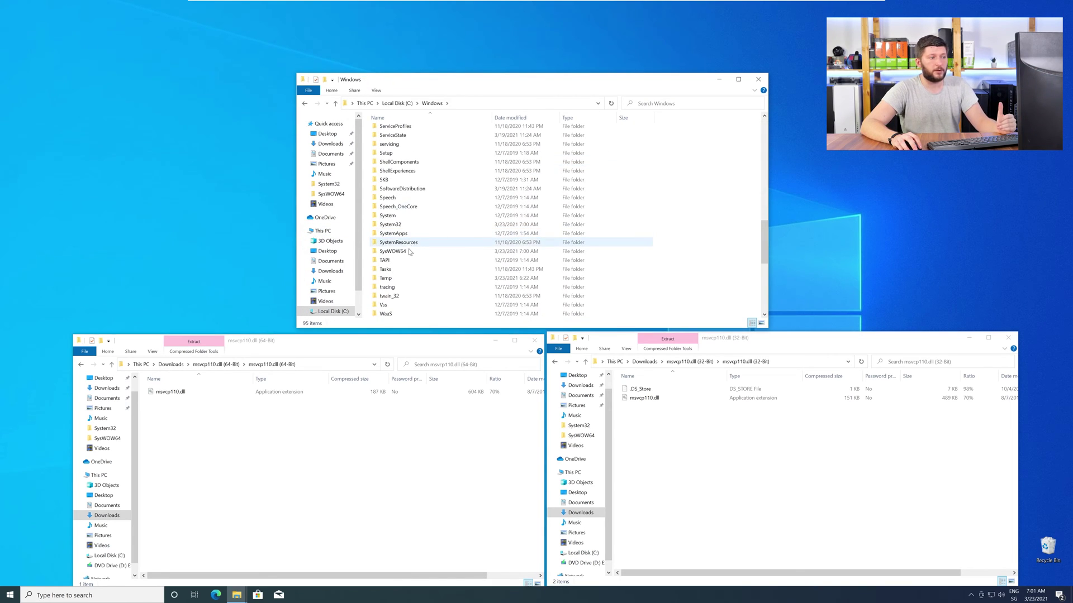
click(410, 251)
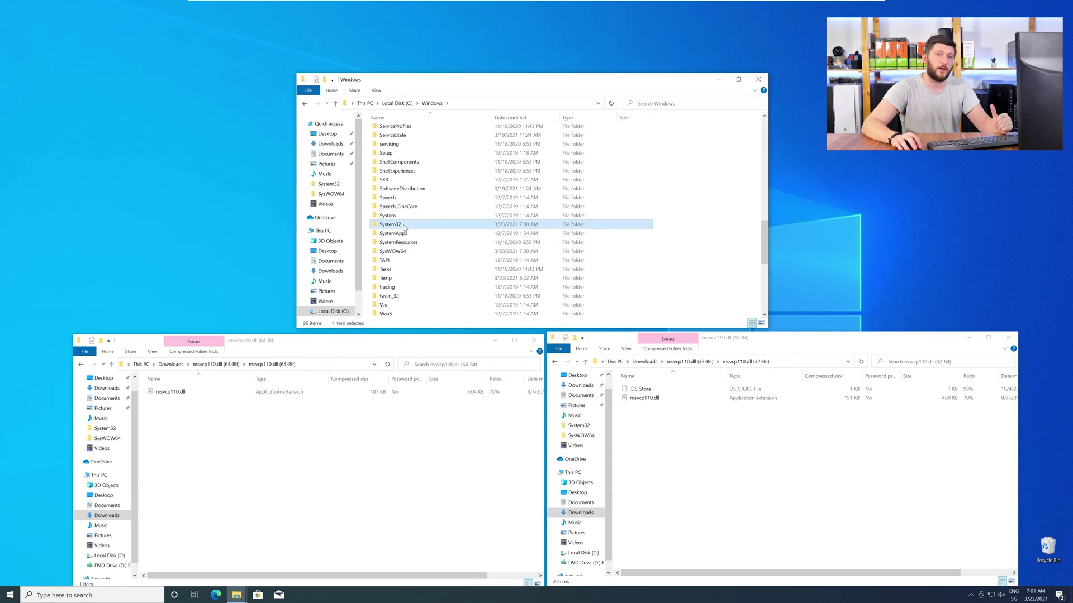
Step: Copy the 64-bit msvcp110.dll into System32 and the 32-bit one into SysWOW64, granting administrator permission
click(404, 225)
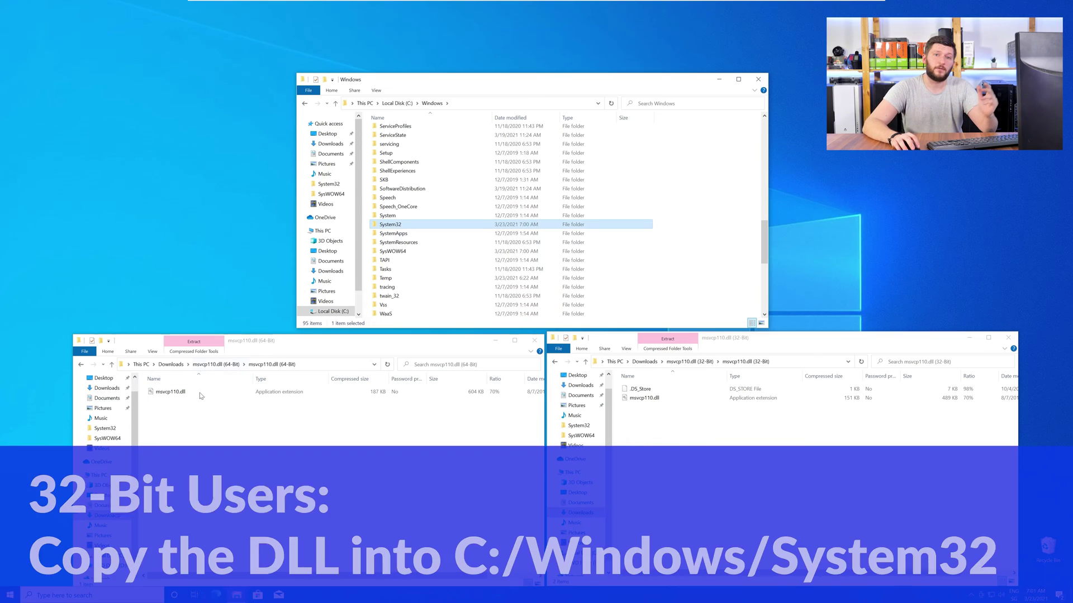
drag(406, 228, 406, 226)
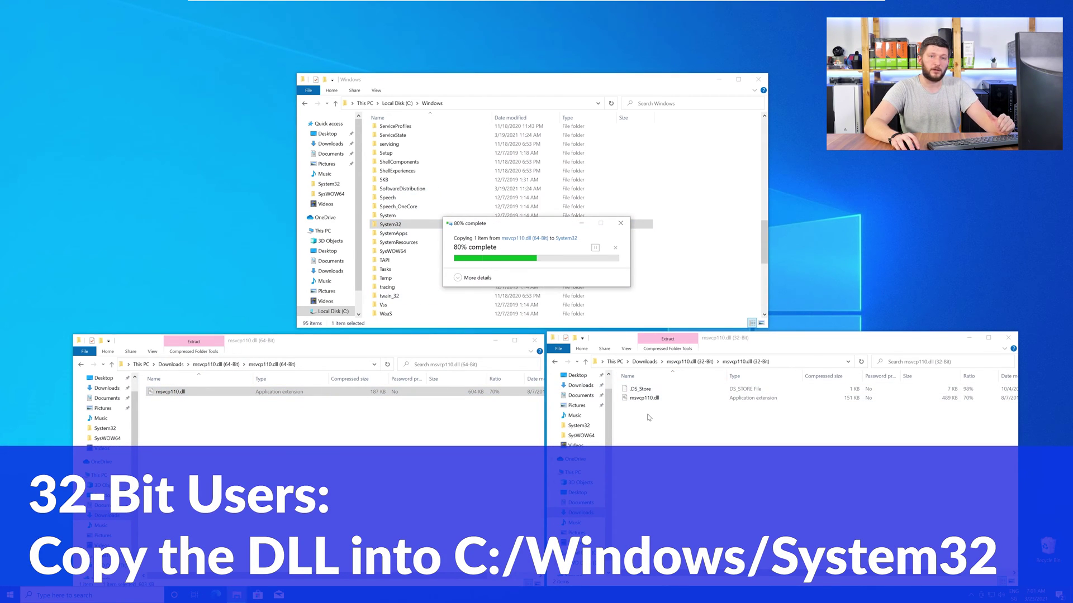
drag(644, 399, 393, 252)
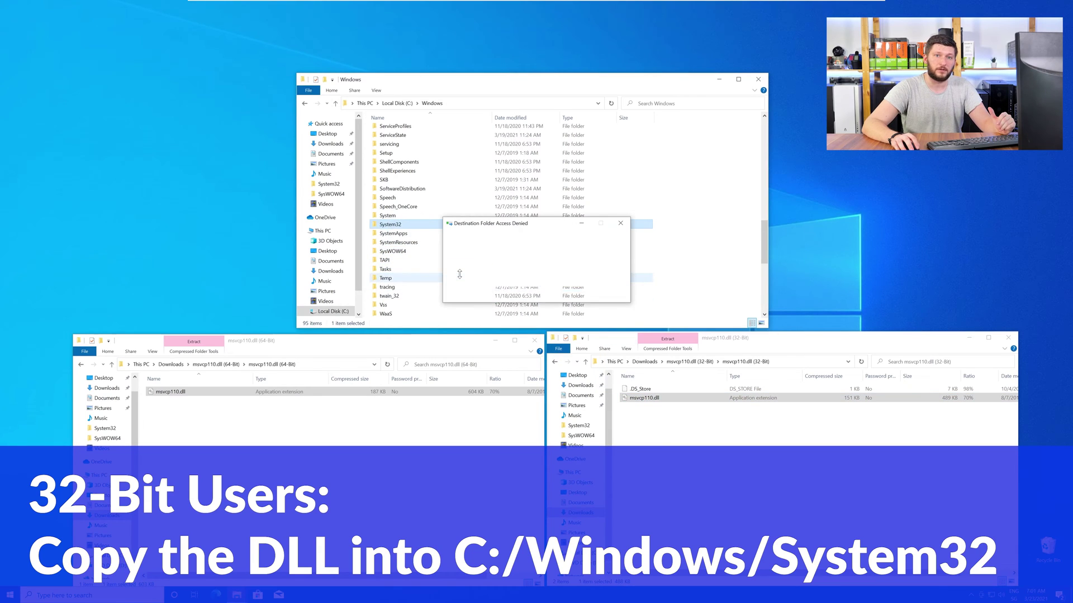
click(504, 272)
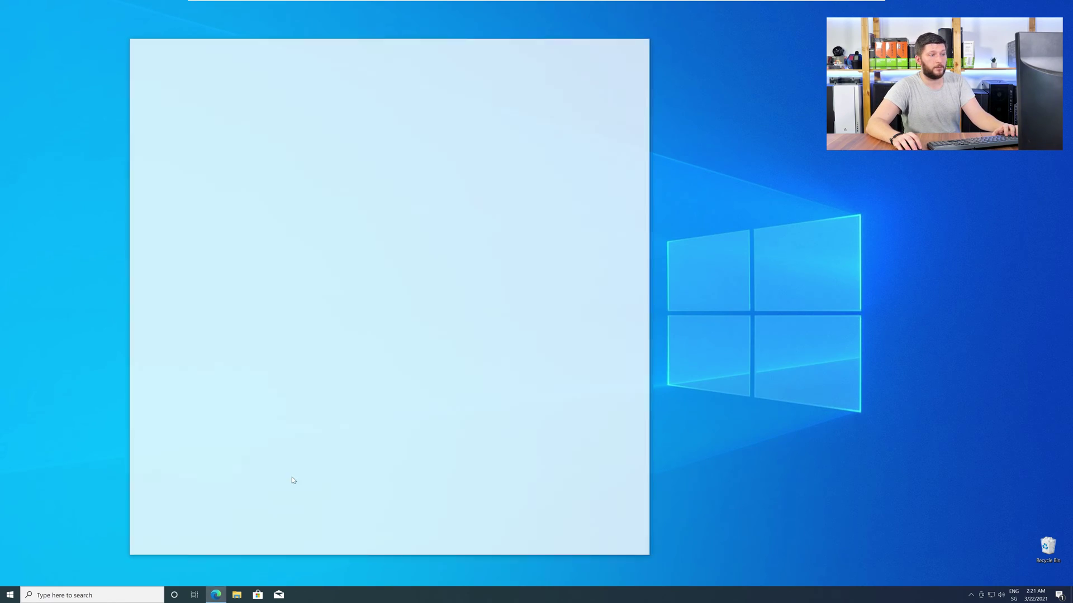
Step: Download vc_redist.x64.exe from the credistributable2019 page and run the installer
text(https://www.sts-tutorial.com/download/credistributable2019)
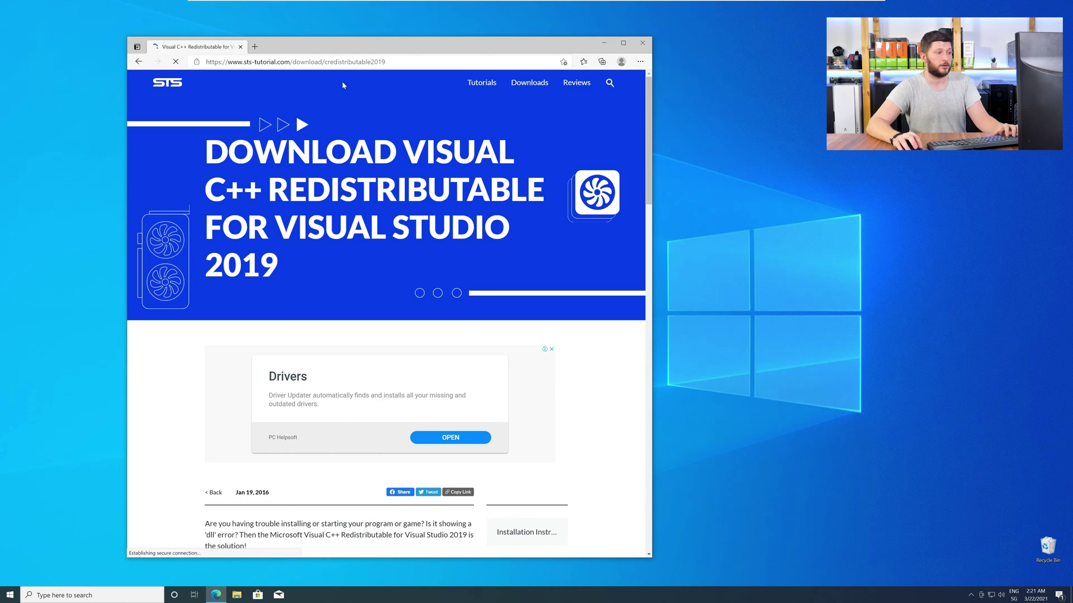
scroll(173, 289, down, 4)
scroll(173, 289, down, 6)
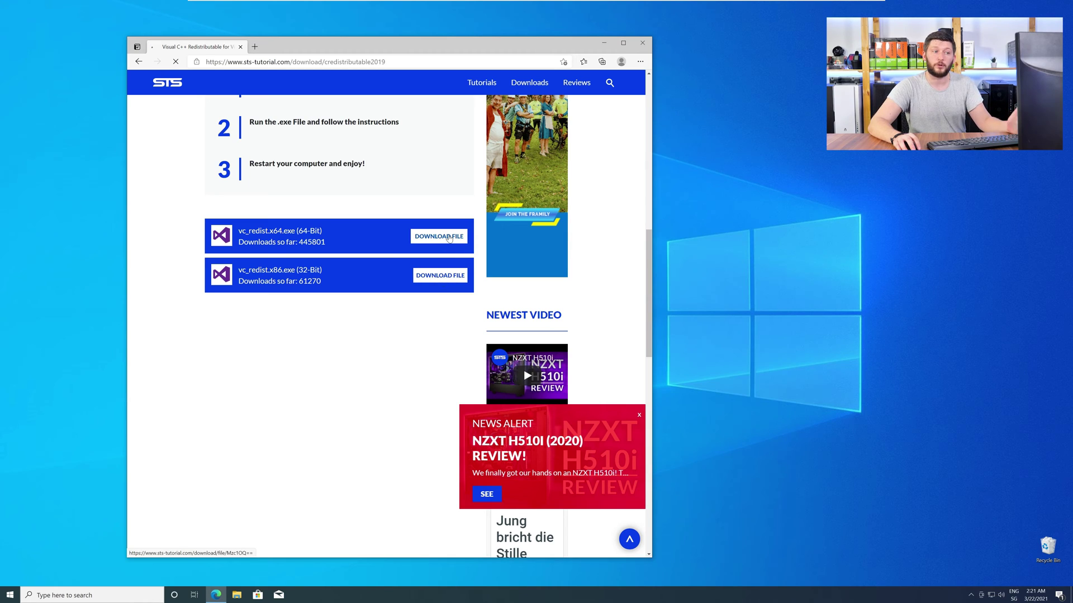
click(439, 236)
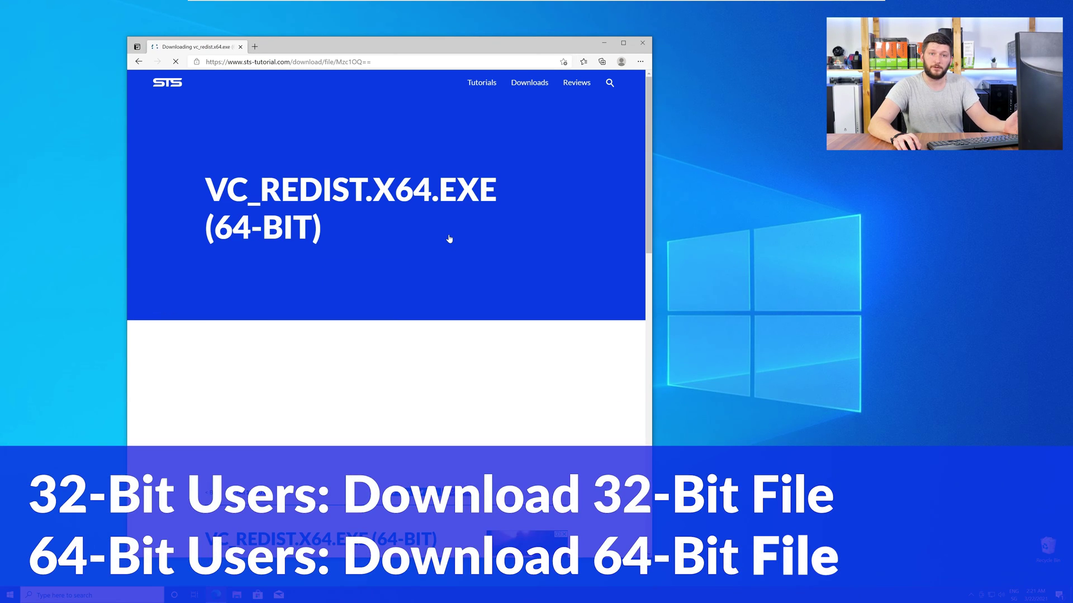
scroll(441, 246, up, 1)
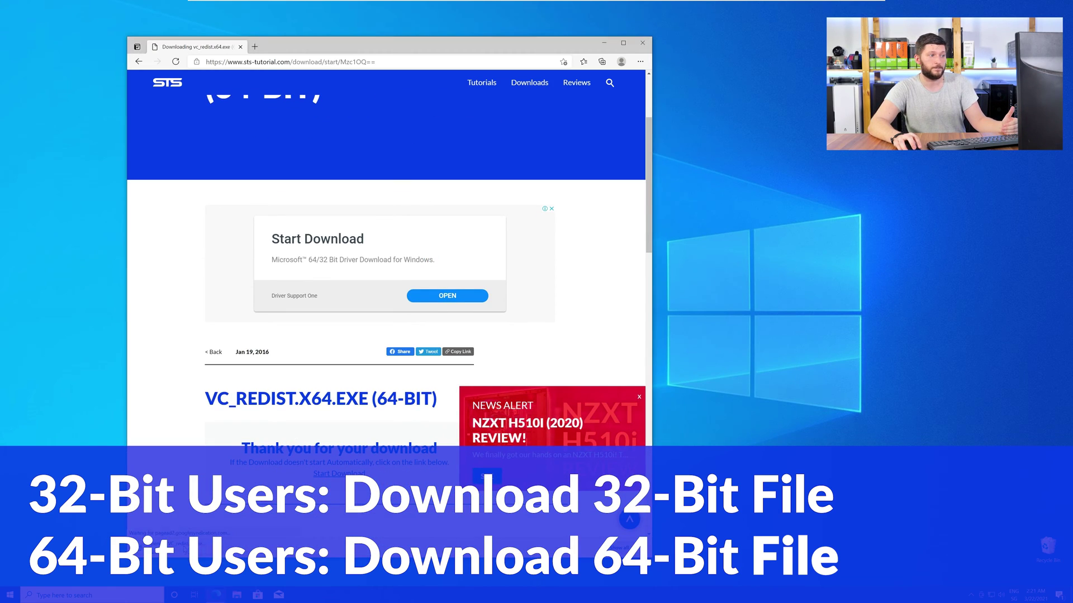
click(185, 549)
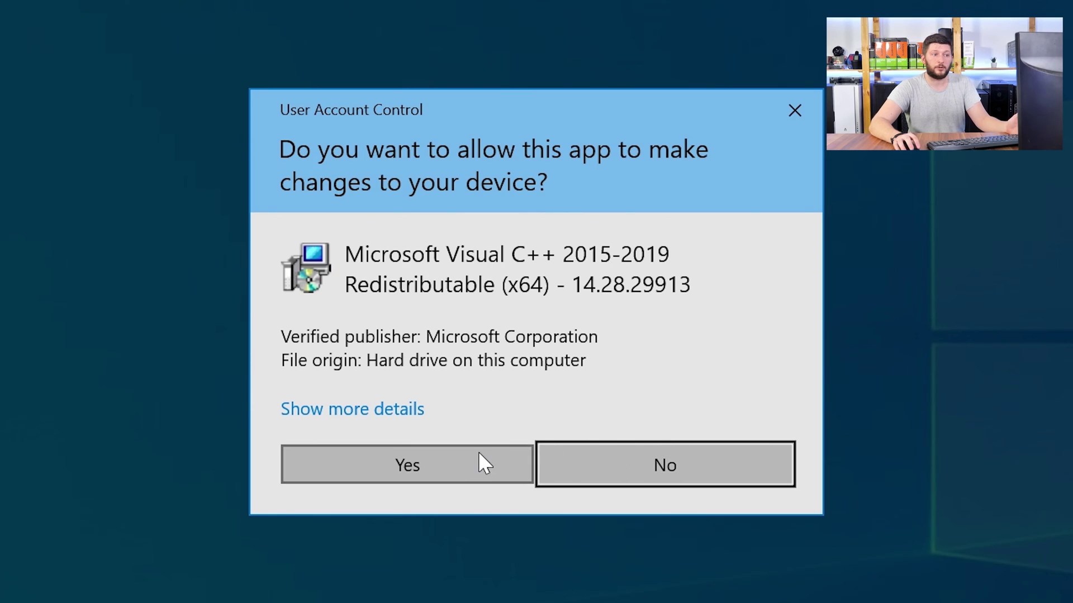
Step: Approve the administrator prompt so the x64 redistributable 14.28.29913 installs
click(479, 454)
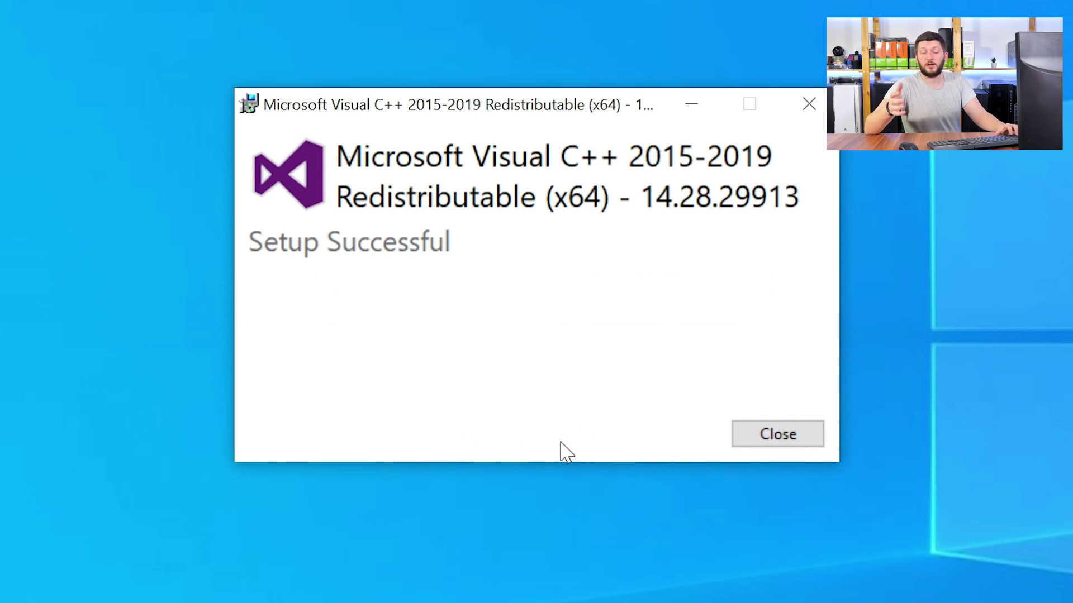
Step: Close the Visual C++ installer's Setup Successful dialog
click(791, 443)
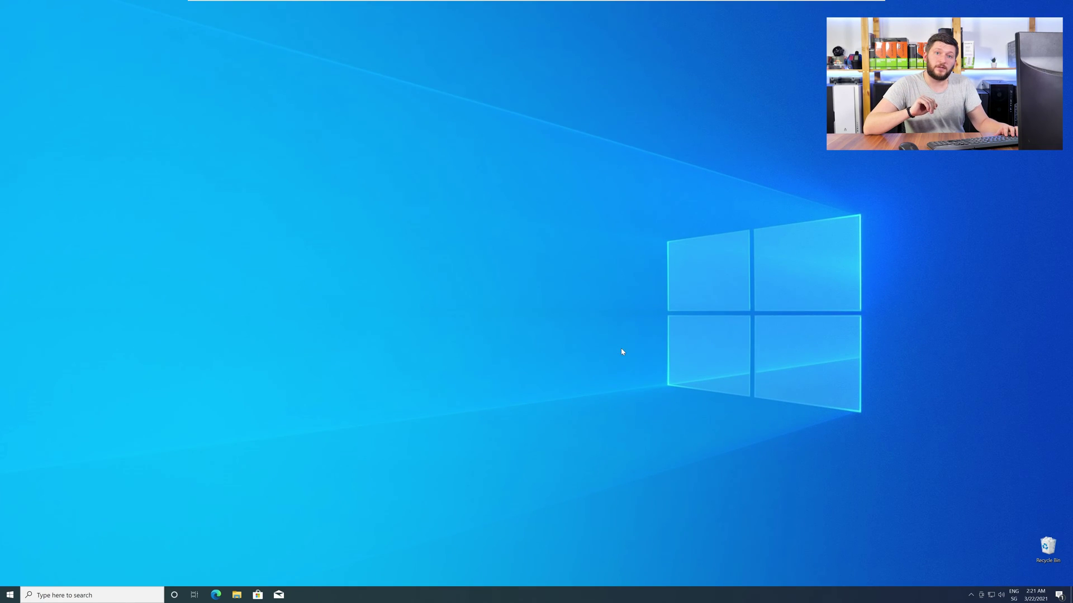